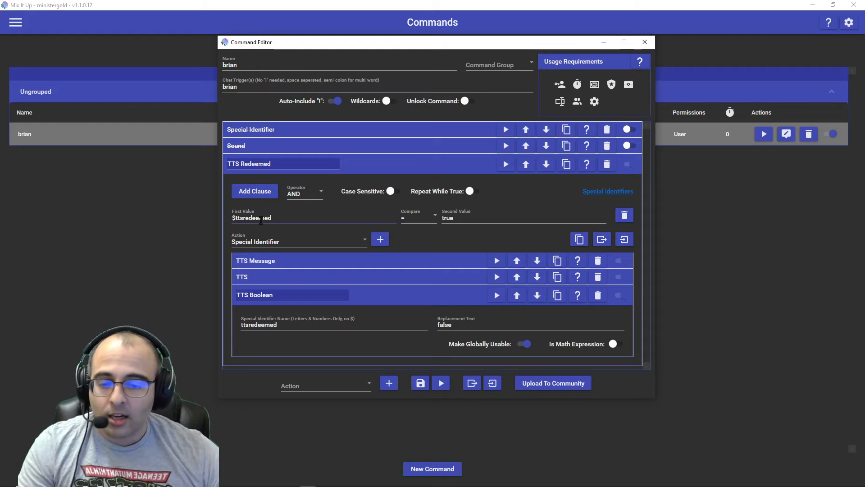
Select the voice name Brian in the TTS action's StreamElements sound file URL
click(289, 278)
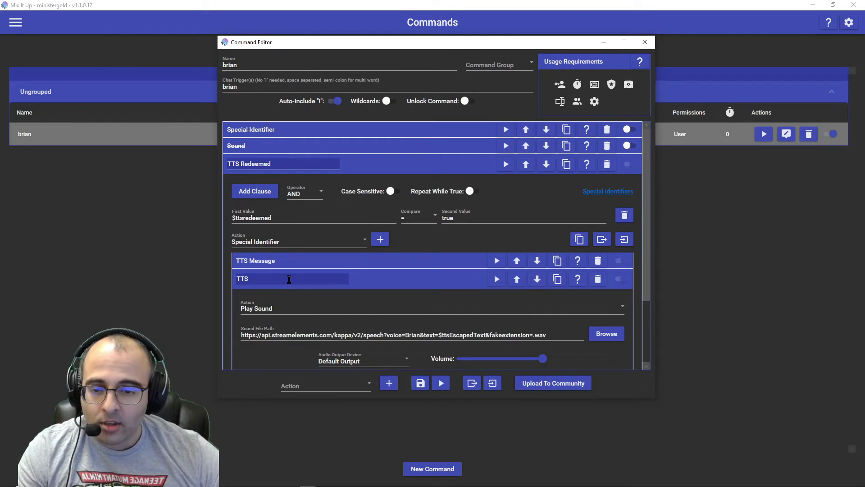
scroll(315, 282, down, 1)
double_click(411, 313)
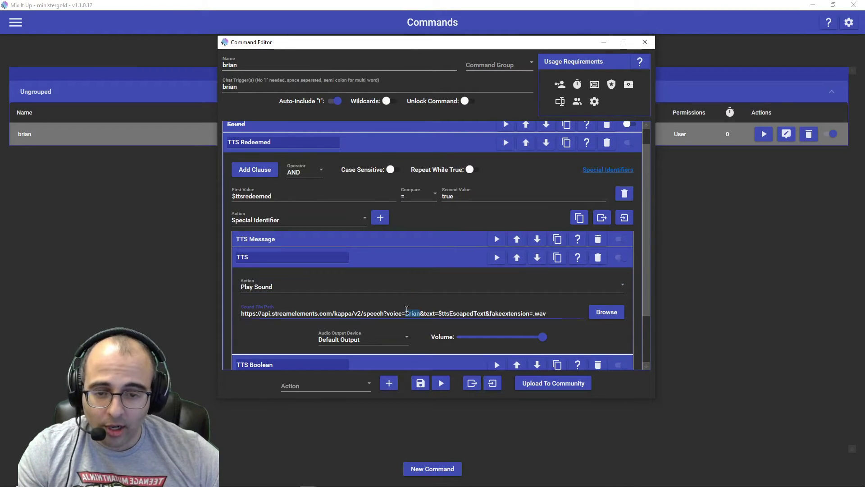
key(alt+Tab)
key(alt+Tab)
key(alt+Tab)
key(alt+Tab)
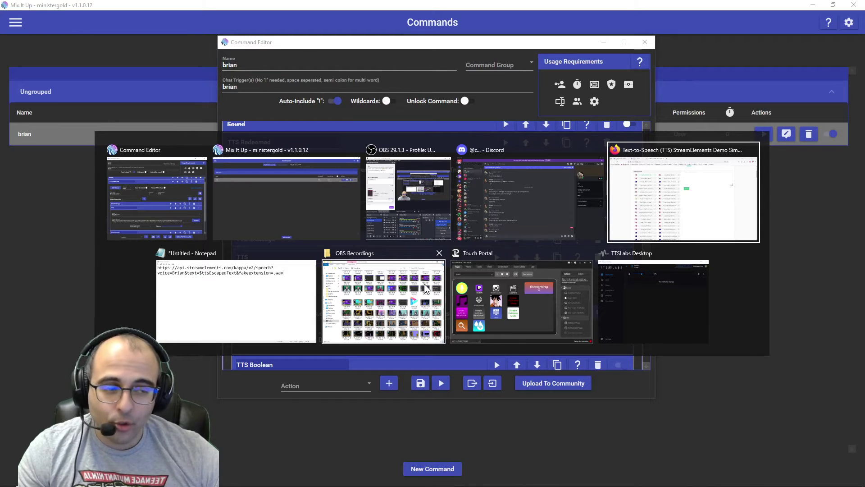
Browse the StreamElements voices such as Brian, Amy and Joey on the lazypy.ro TTS page
key(alt+Tab)
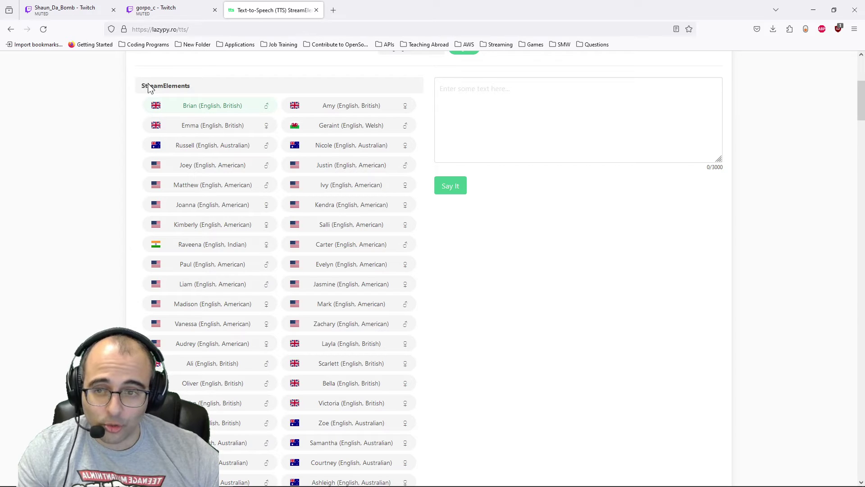
scroll(185, 95, down, 1)
scroll(186, 97, down, 7)
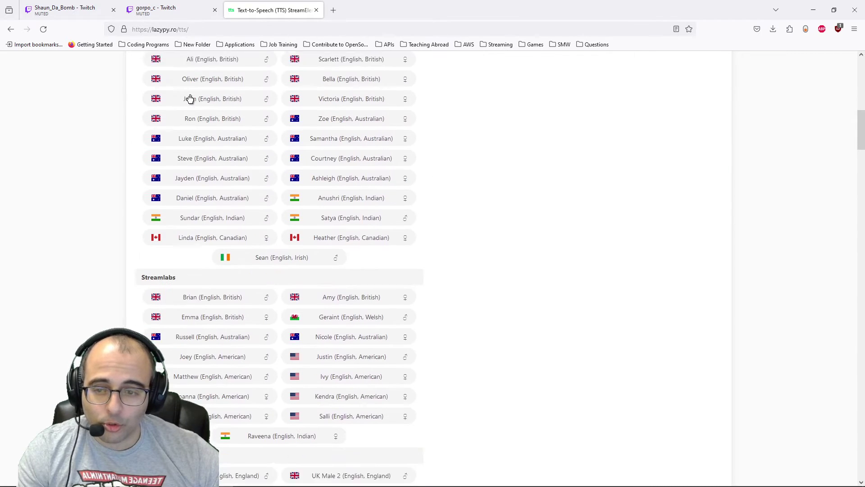
scroll(162, 265, up, 1)
scroll(163, 262, up, 7)
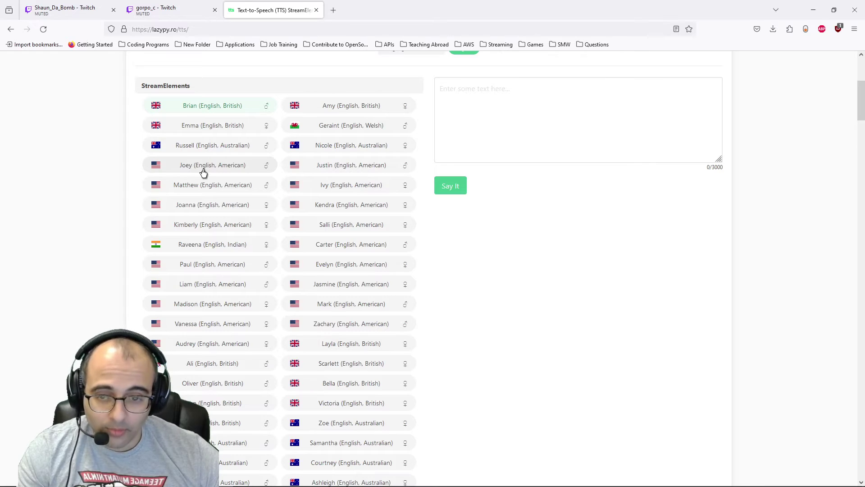
key(alt+Tab)
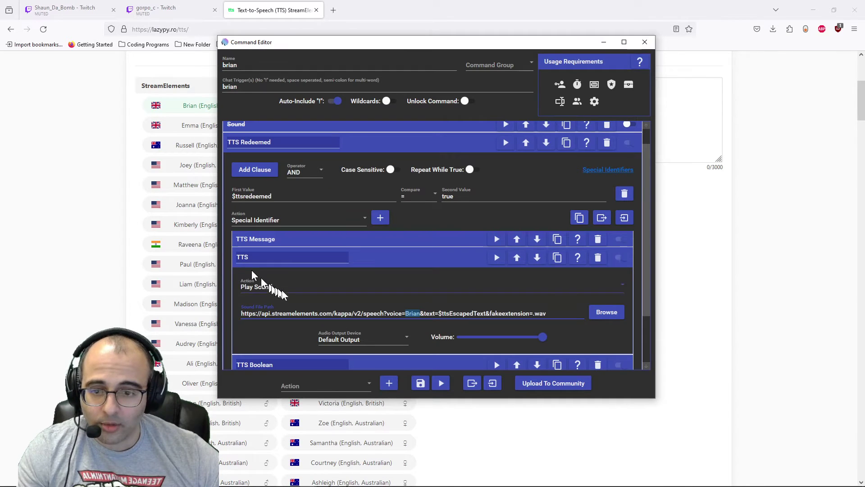
Change the URL's voice to Ivy, then set it back to Brian
double_click(412, 313)
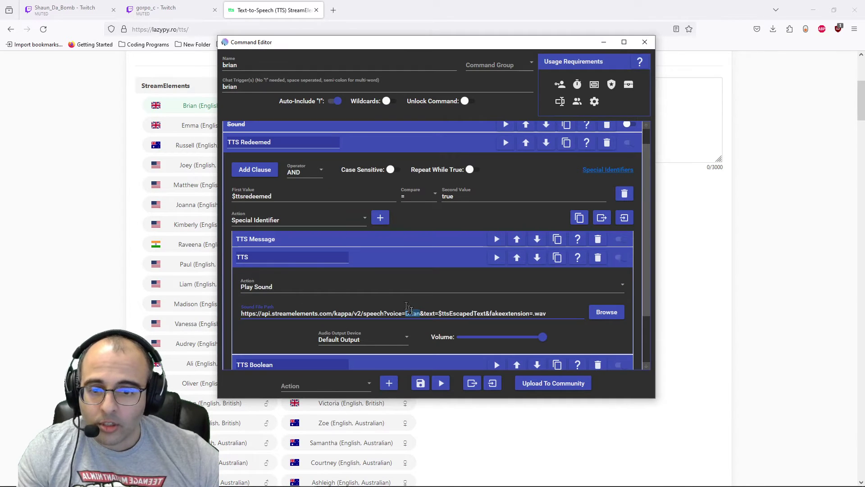
text(Ivy)
click(493, 266)
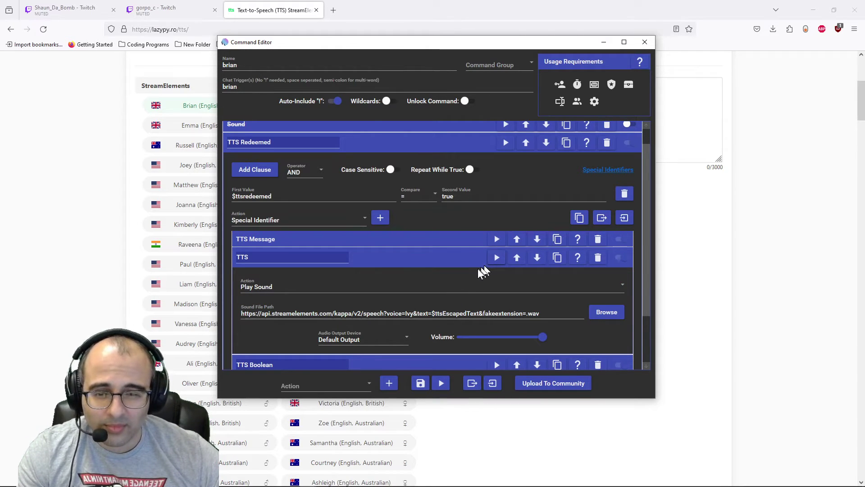
double_click(409, 313)
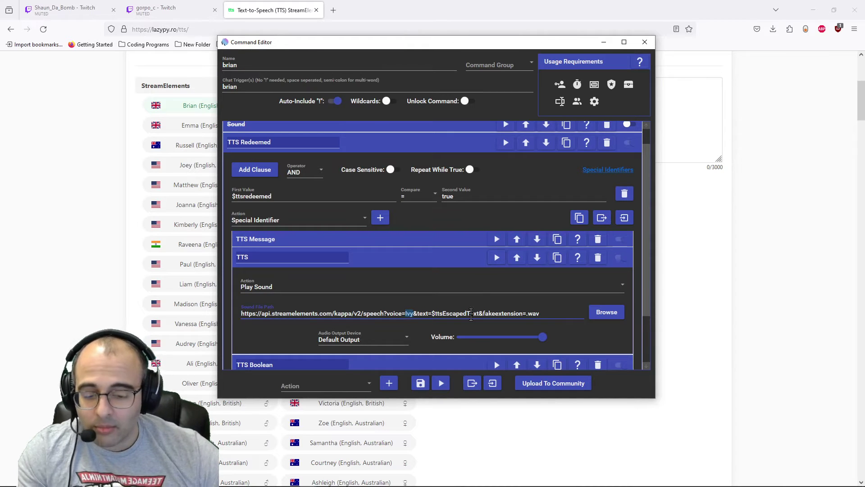
text(Brian)
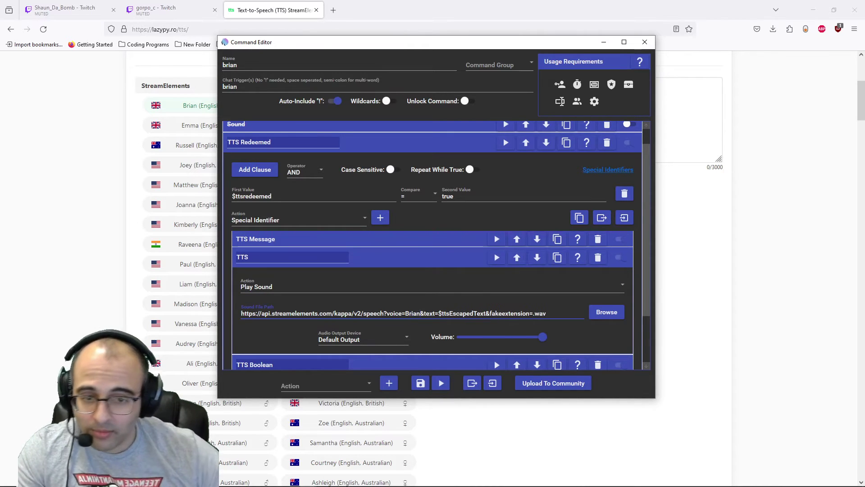
click(500, 261)
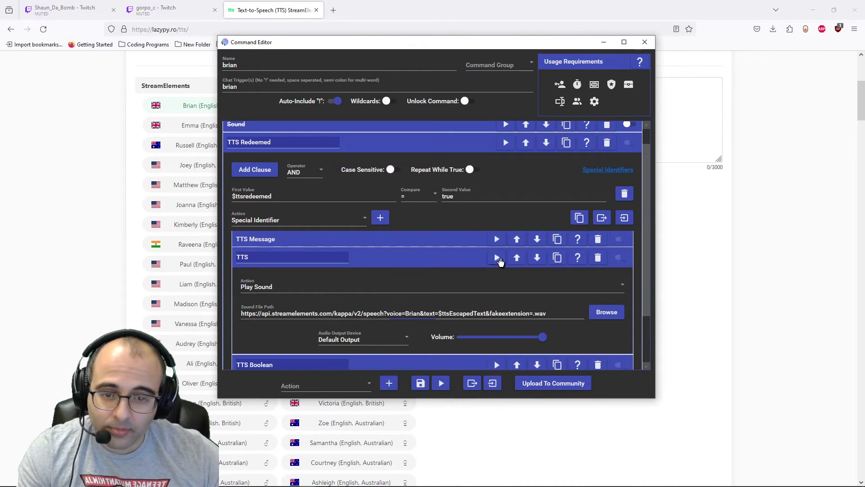
Collapse the TTS action and TTS Redeemed conditional, then close the brian Command Editor
click(458, 263)
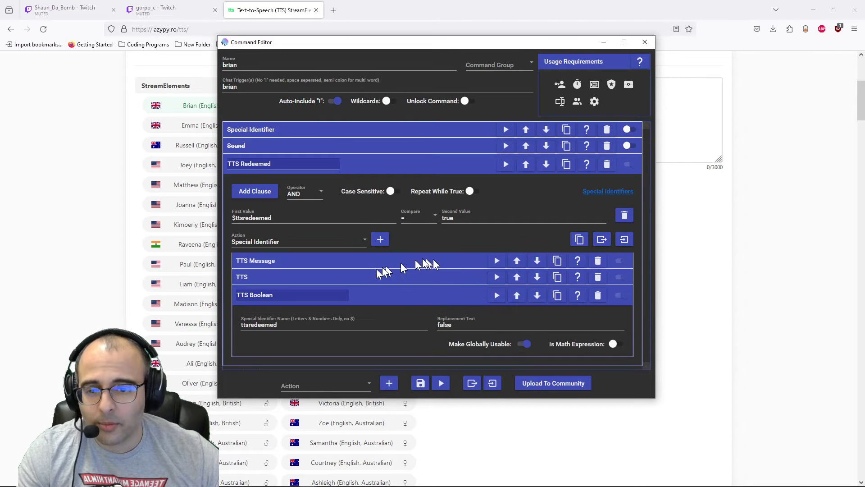
click(387, 167)
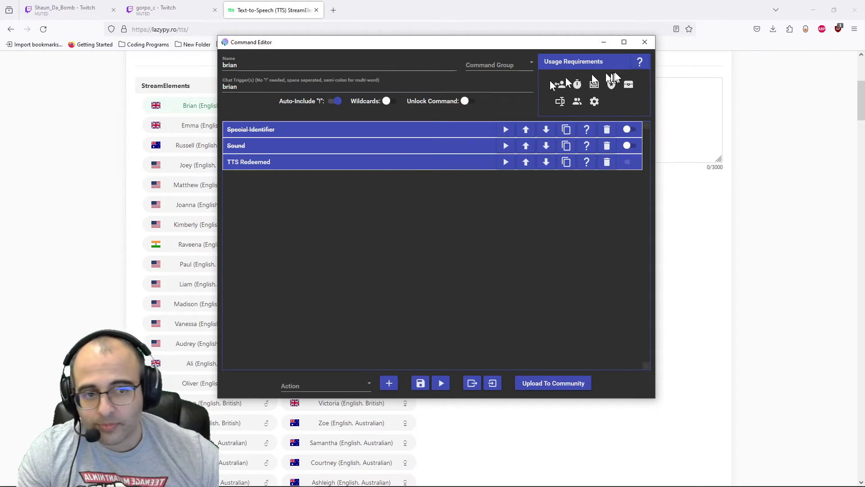
click(645, 42)
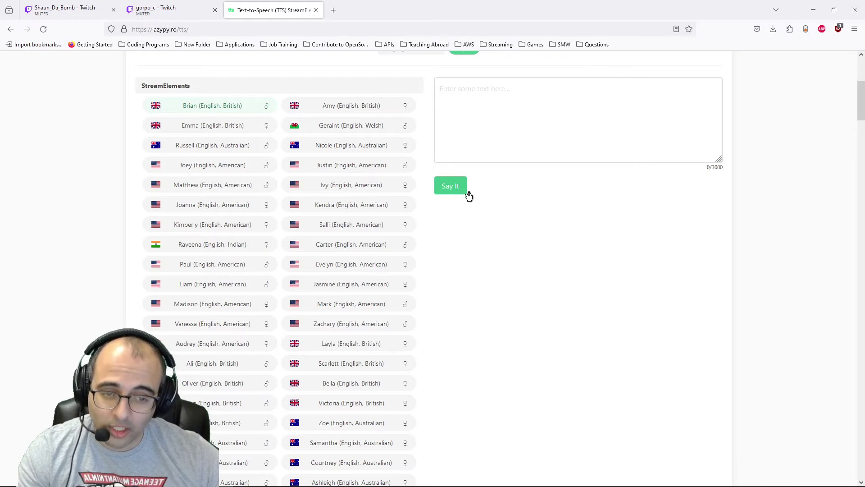
Switch to Mix It Up and go from the Commands page to the Events page
key(alt+Tab)
click(444, 221)
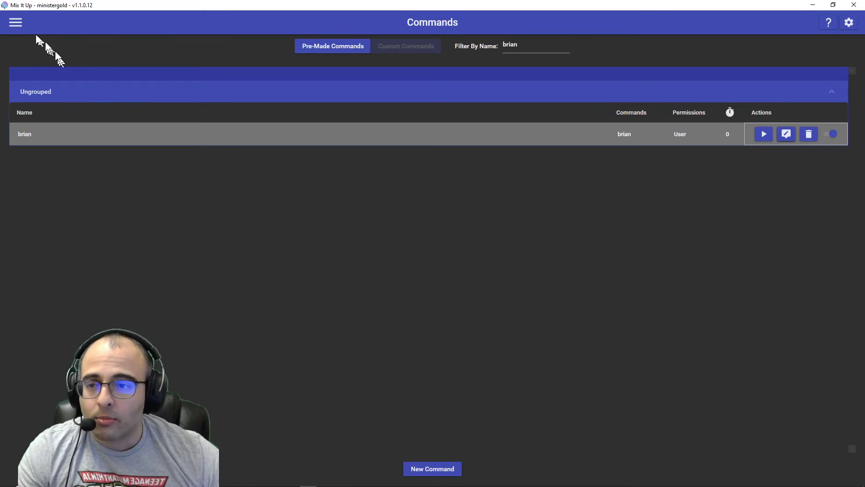
click(18, 23)
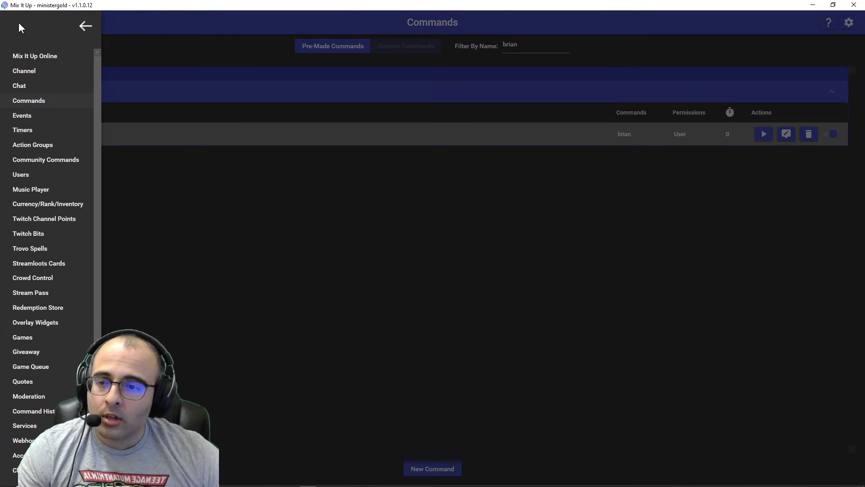
click(36, 117)
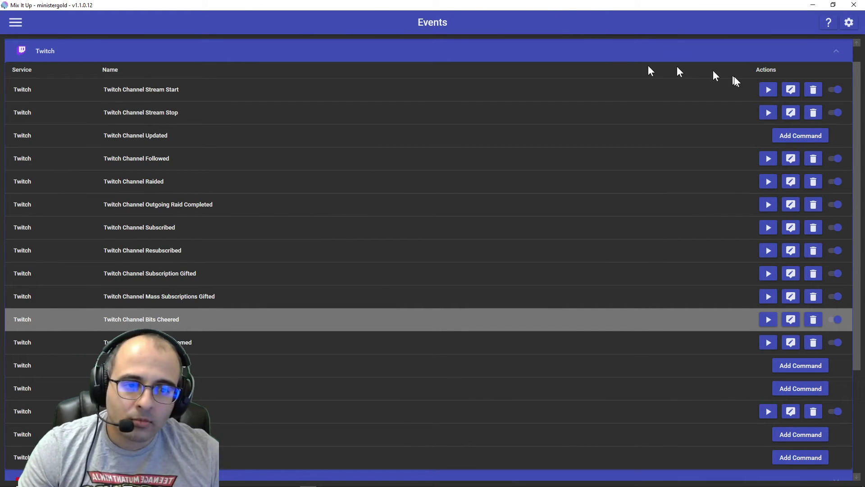
Open the Twitch Channel Stream Start event's command and expand its TTS Boolean action
click(791, 89)
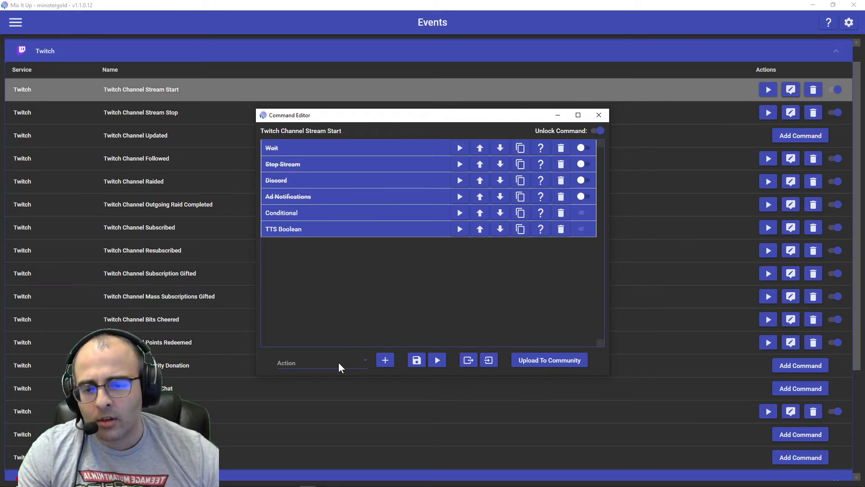
click(338, 363)
click(392, 282)
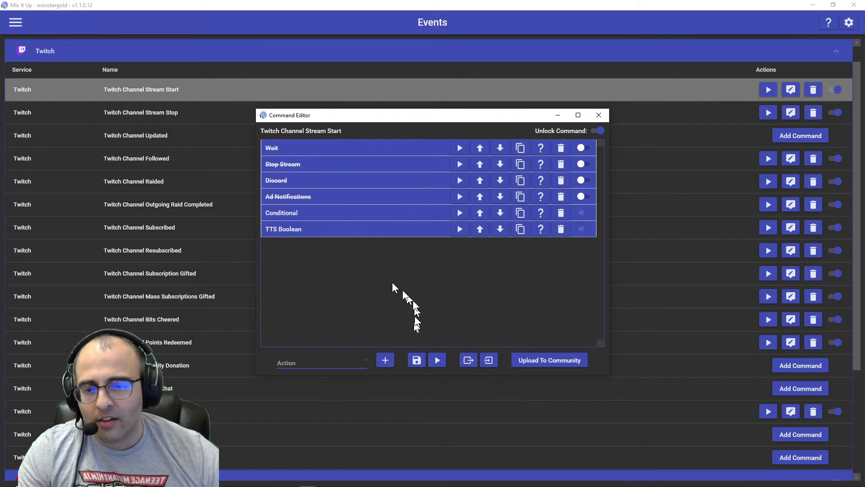
click(351, 230)
Check the TTS Boolean Special Identifier sets ttsredeemed to false, then close the editor
click(320, 362)
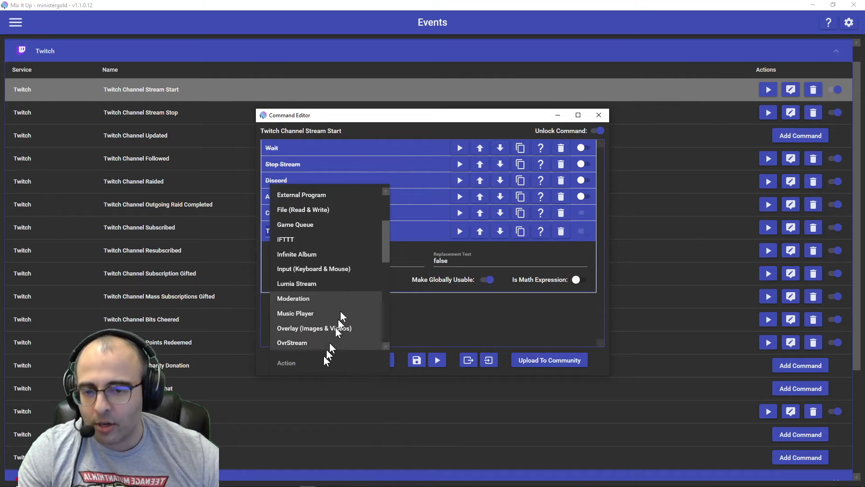
scroll(342, 302, down, 5)
scroll(347, 287, up, 1)
scroll(348, 286, up, 2)
click(331, 253)
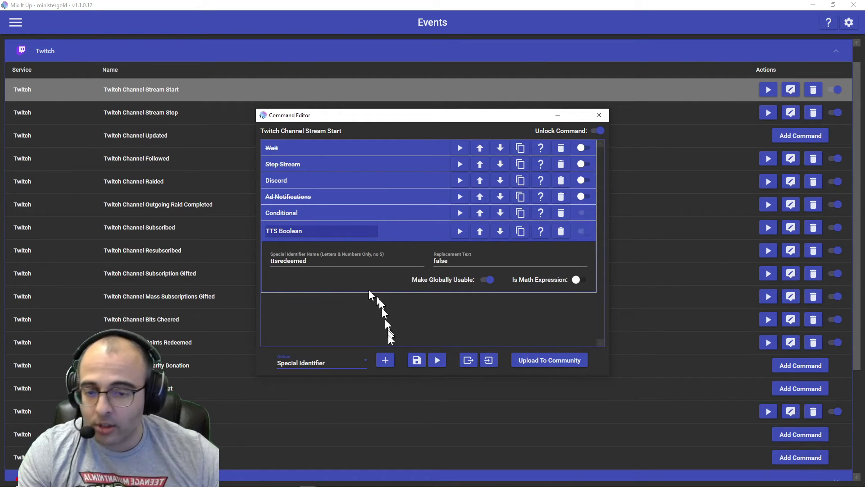
click(309, 268)
drag(315, 262, 269, 261)
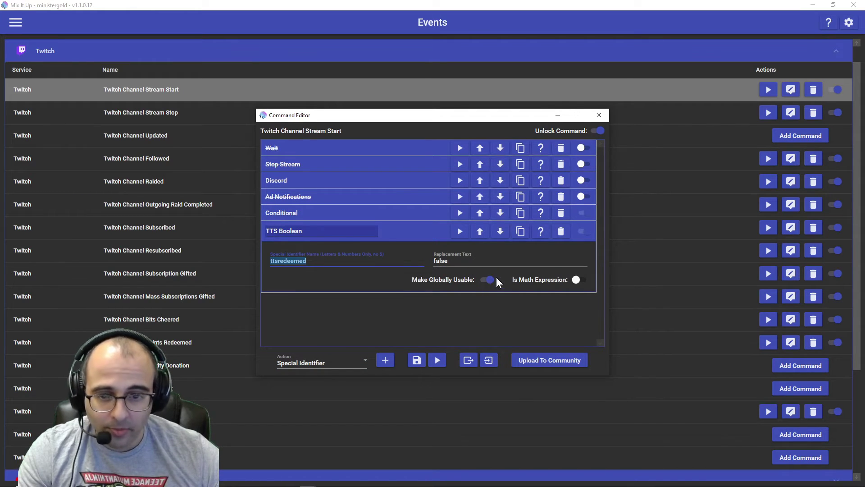
click(397, 230)
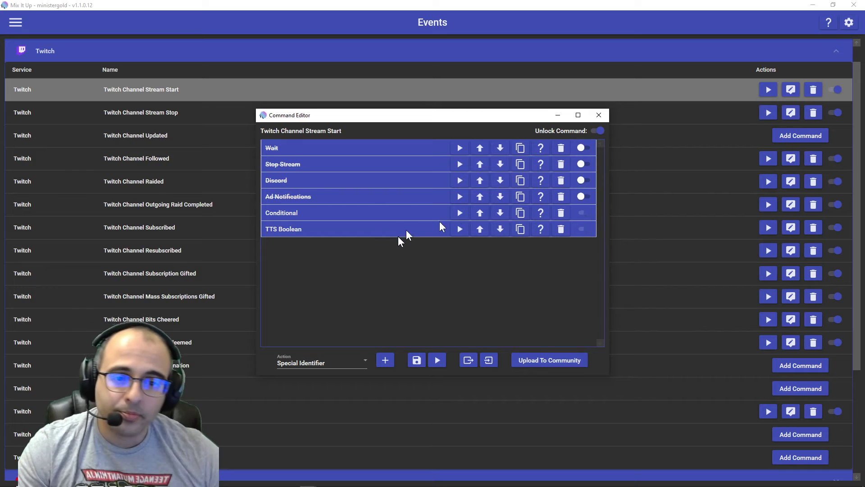
click(593, 120)
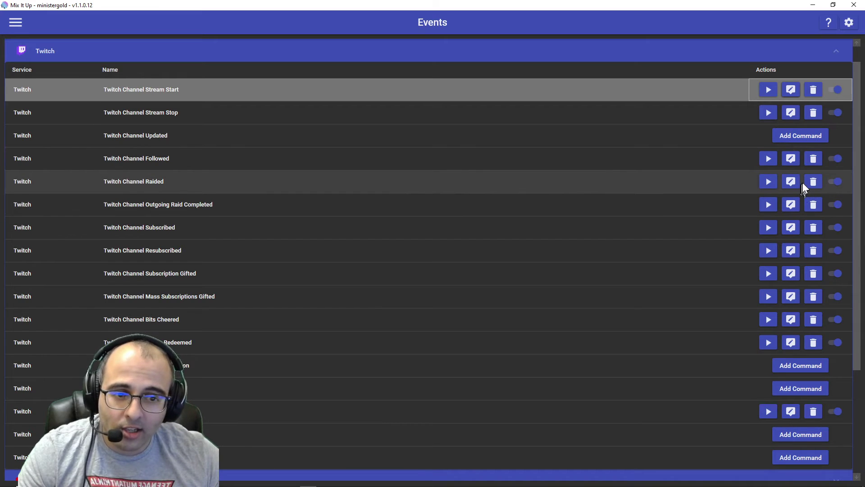
Edit the Twitch Channel Raided event's command
click(794, 186)
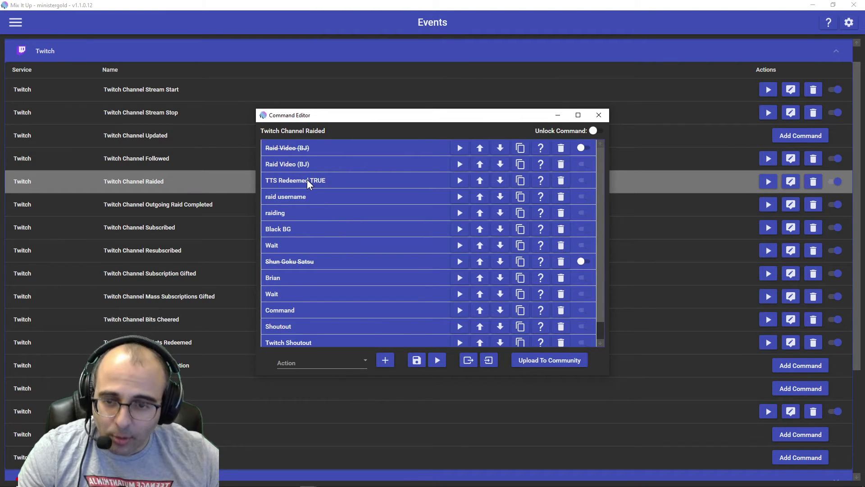
Review the TTS Redeemed TRUE and Brian raid-message actions, then save the Raided command
click(307, 180)
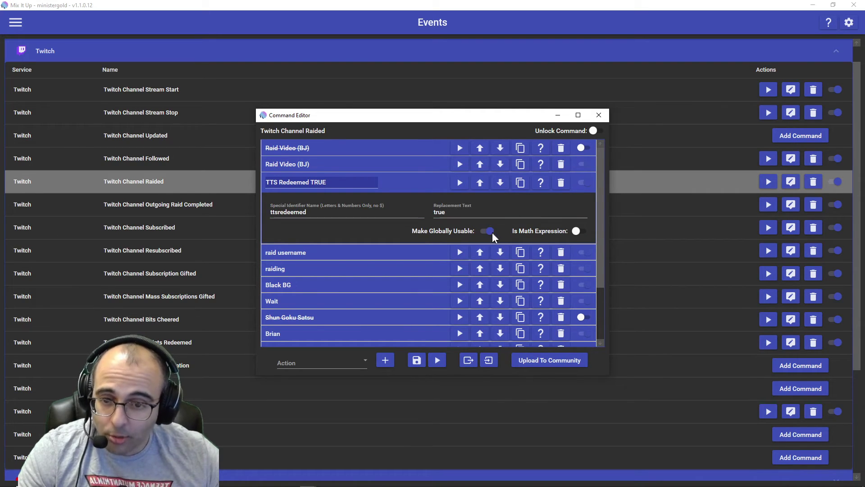
click(313, 330)
scroll(313, 328, down, 3)
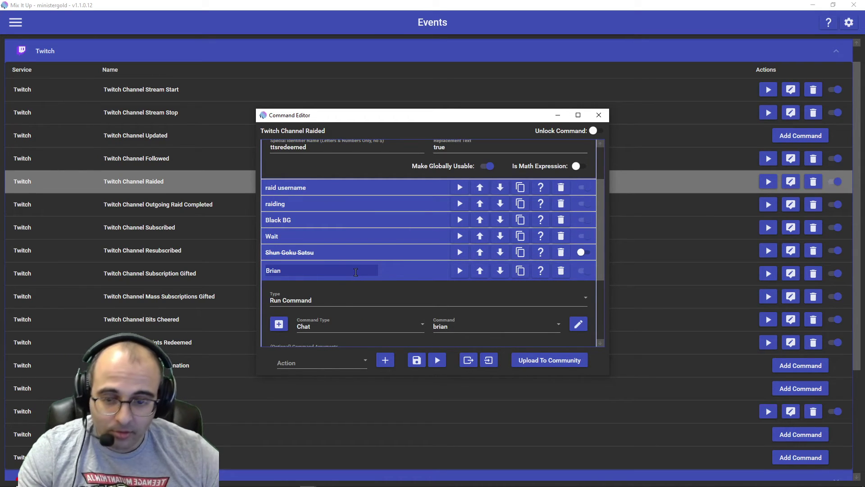
scroll(355, 272, down, 5)
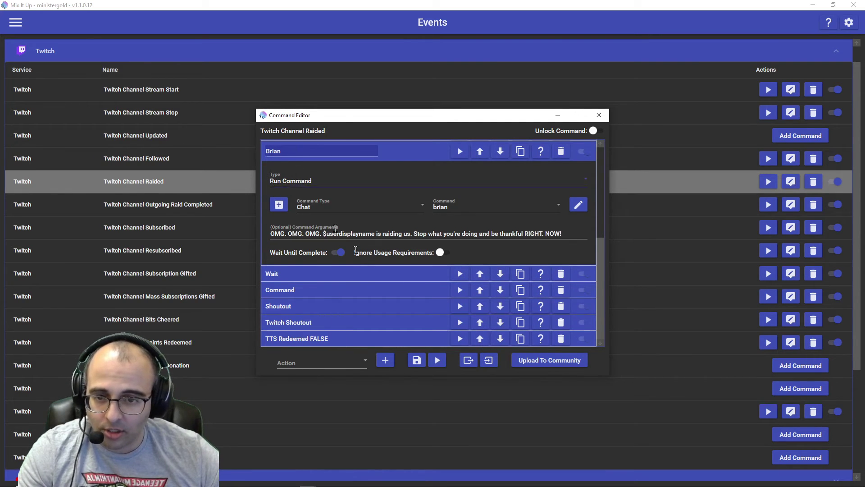
scroll(568, 343, up, 1)
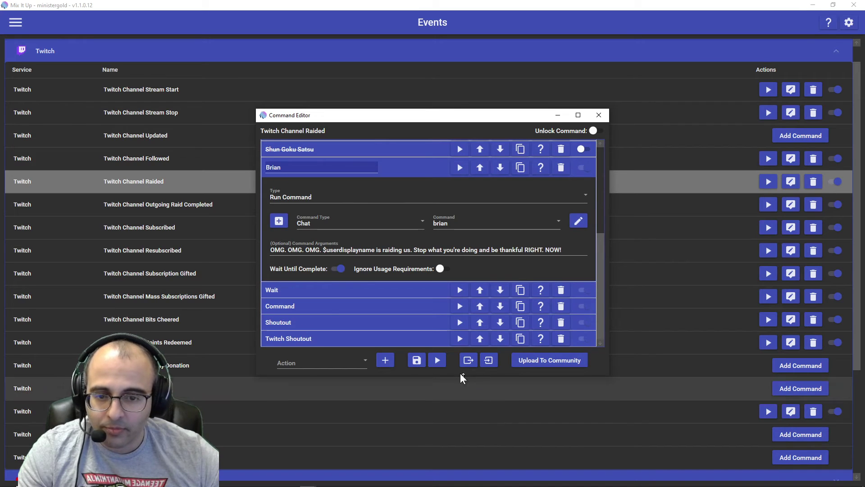
click(417, 361)
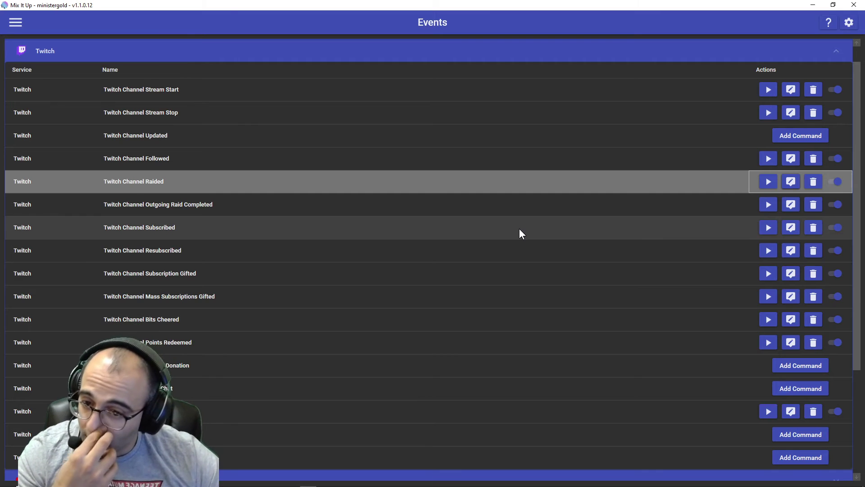
click(790, 228)
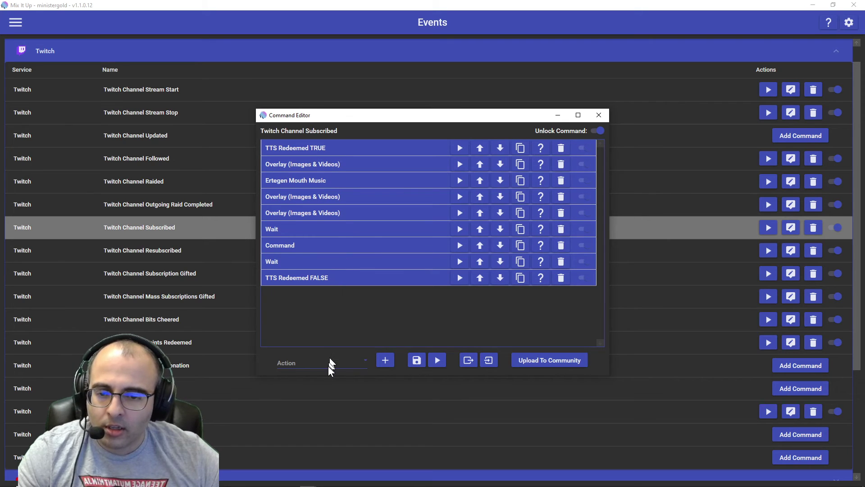
click(328, 365)
scroll(333, 285, down, 5)
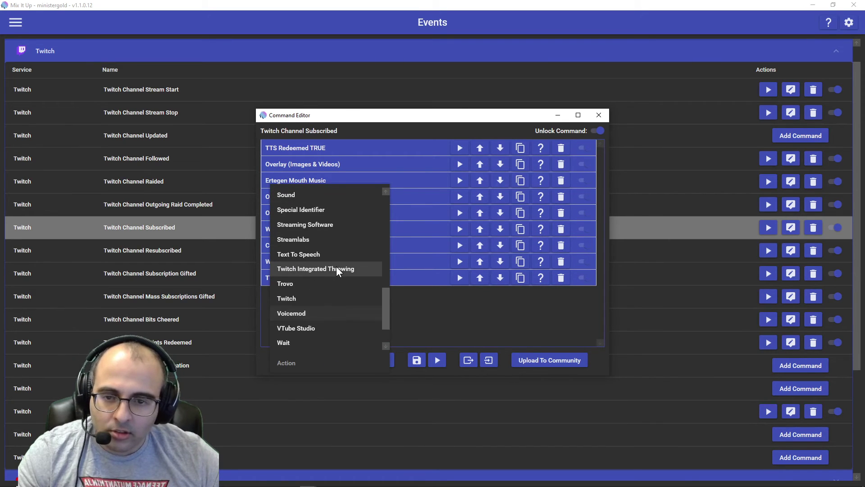
click(334, 214)
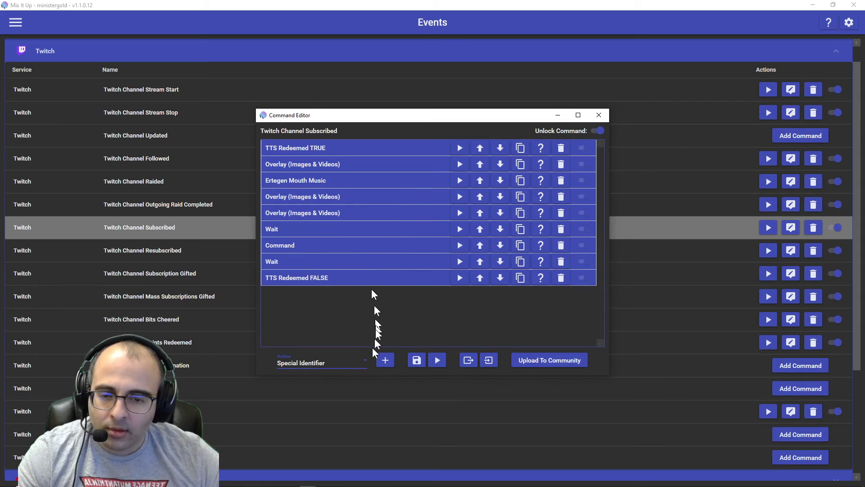
click(331, 148)
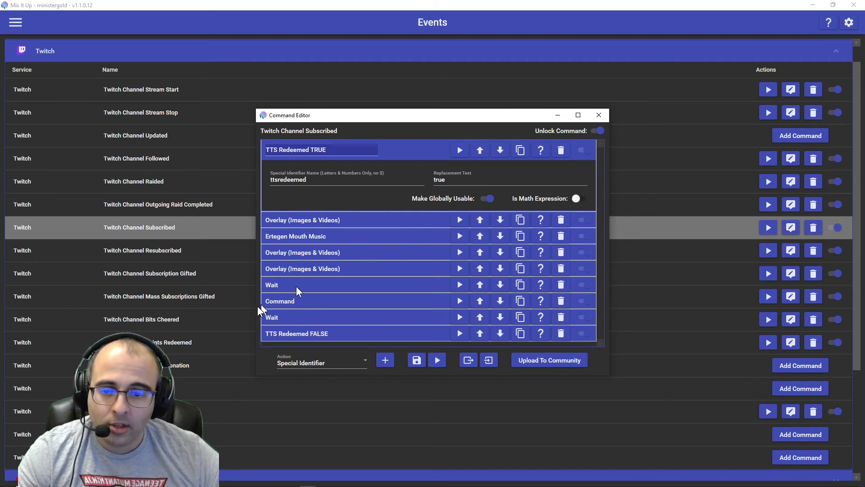
click(293, 301)
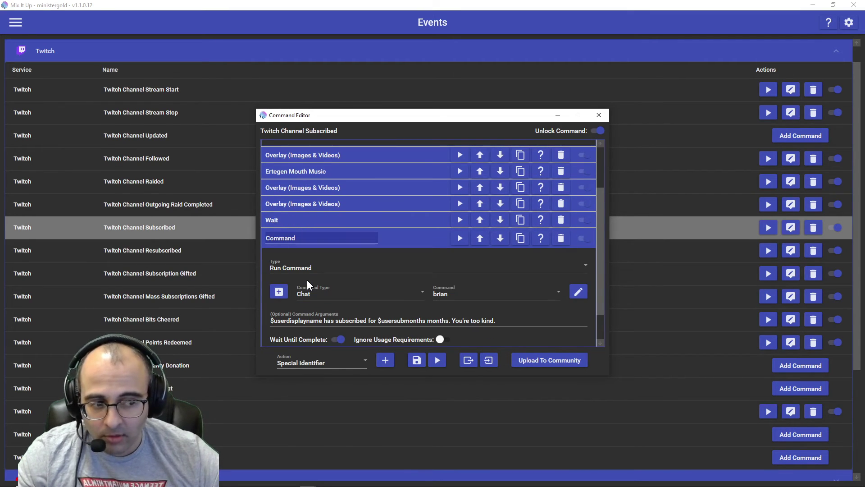
click(599, 117)
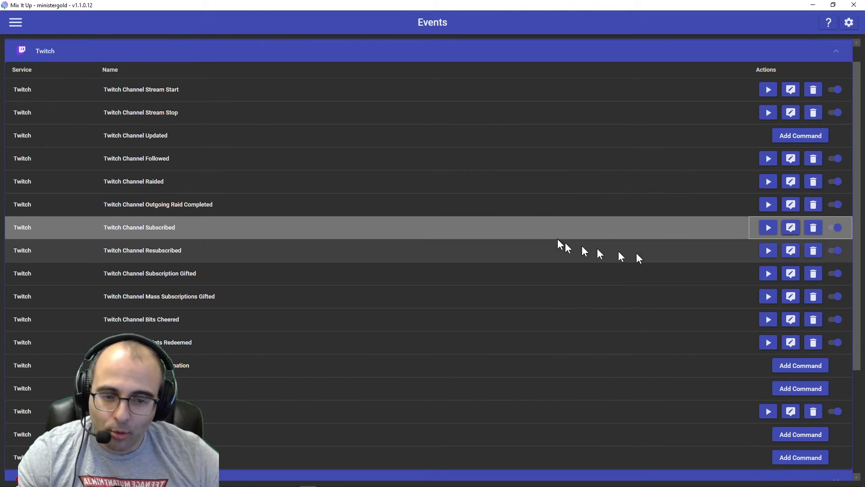
Open Bits Cheered and expand its Greater than 50 branch, TTS Redeemed TRUE and Brian $message actions
click(786, 324)
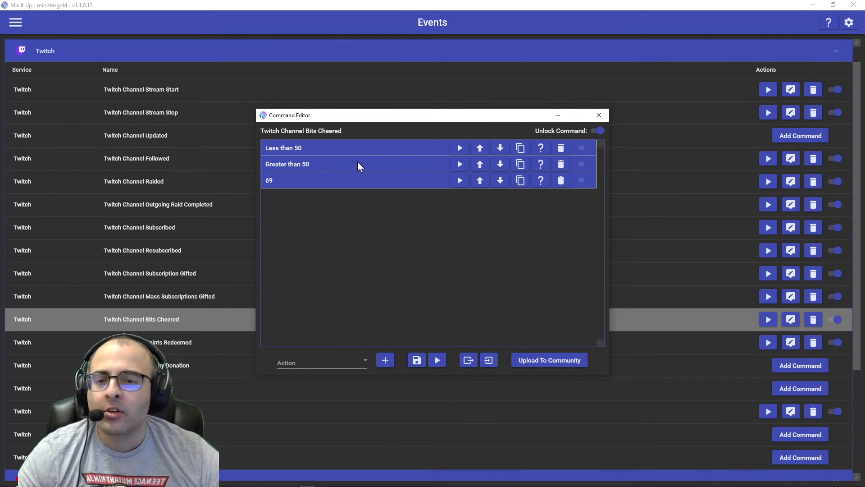
click(342, 161)
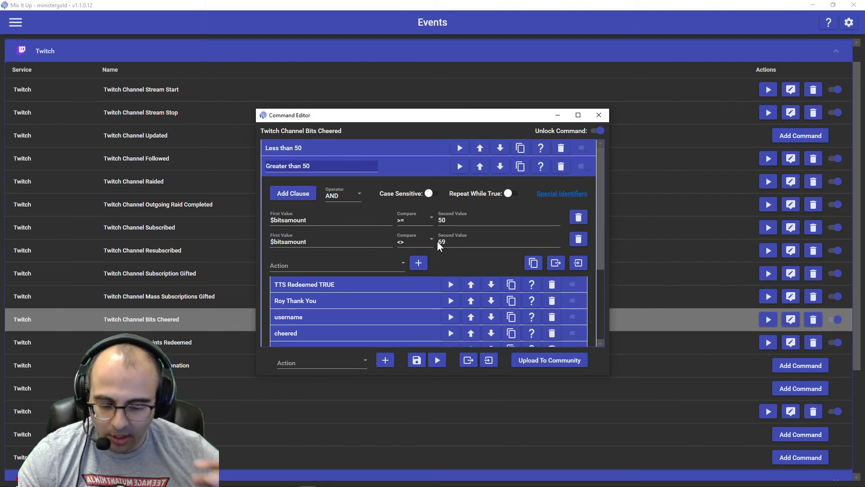
scroll(333, 256, down, 2)
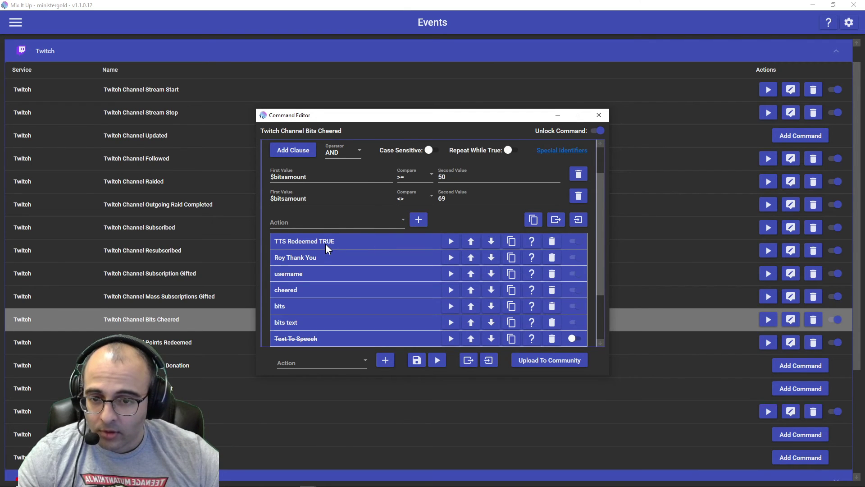
click(325, 244)
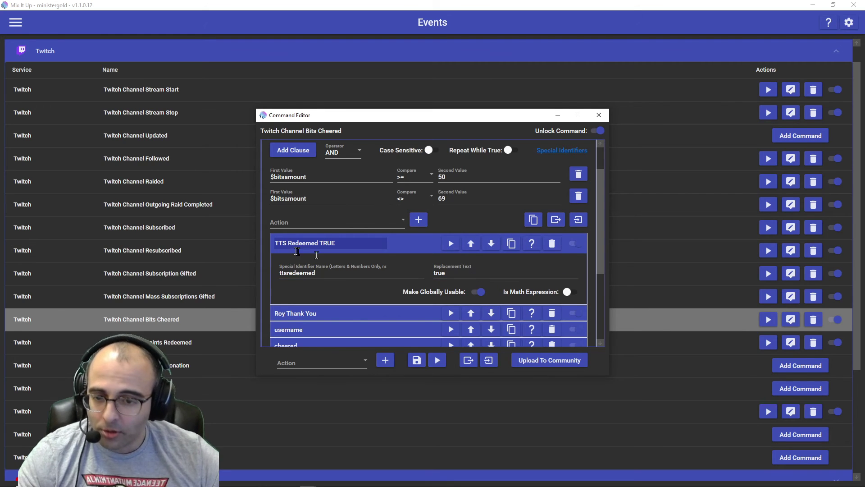
scroll(297, 251, down, 5)
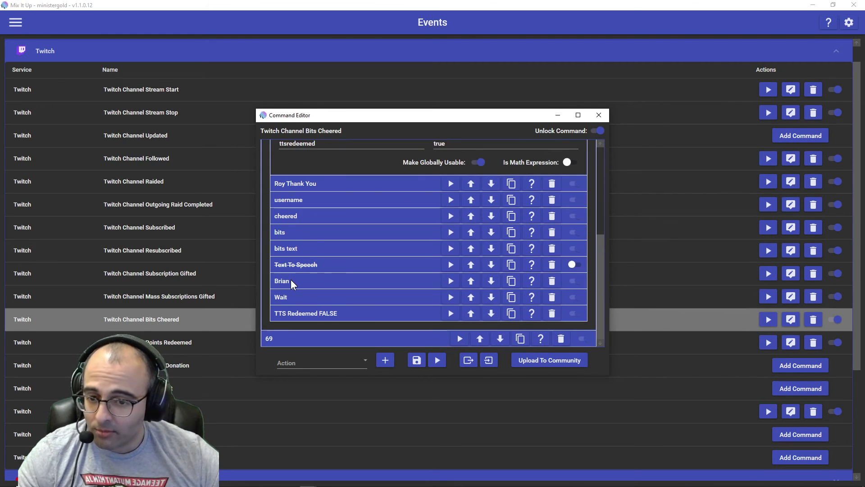
click(290, 281)
scroll(291, 281, down, 2)
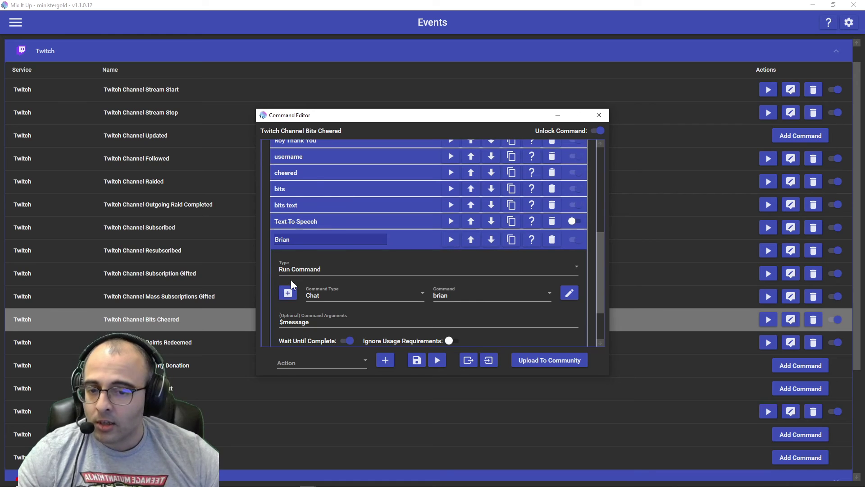